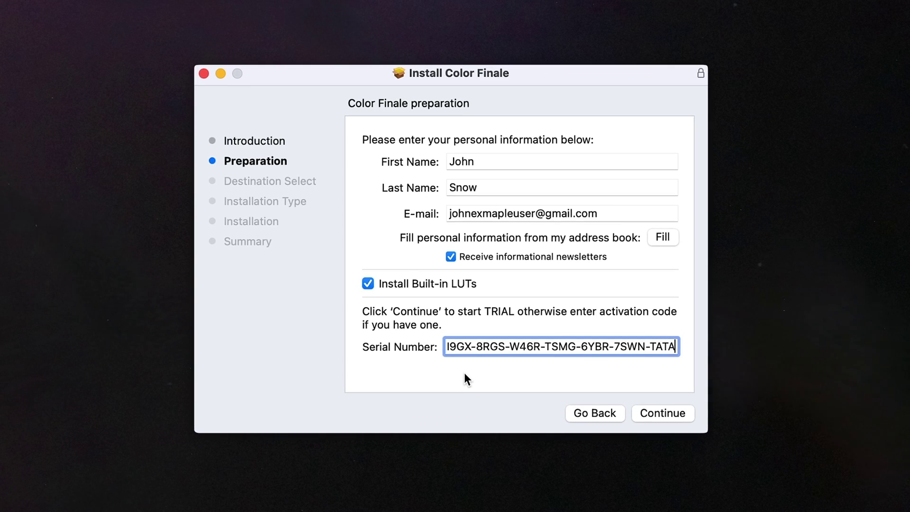
# Clear the serial number field in the Color Finale installer.
pyautogui.press('super+a')
pyautogui.press('BackSpace')
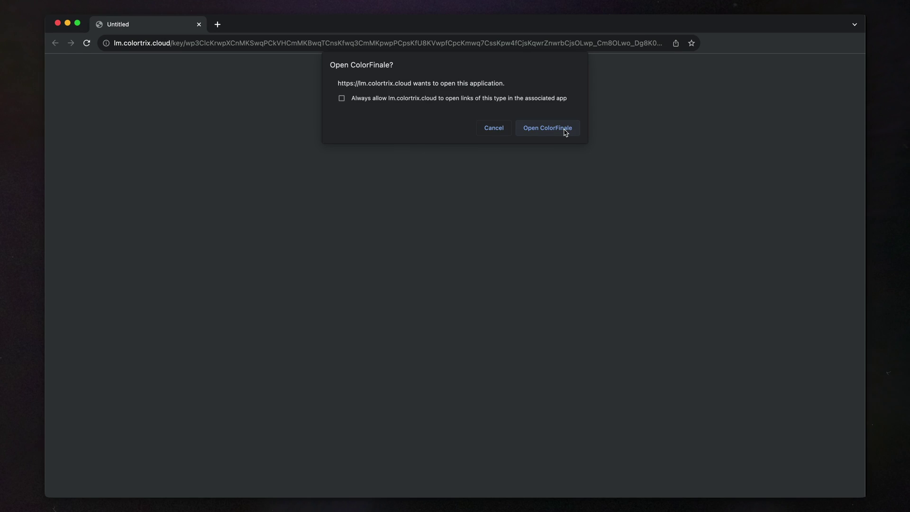
# Allow the license link to open Color Finale from the browser prompt.
pyautogui.click(565, 130)
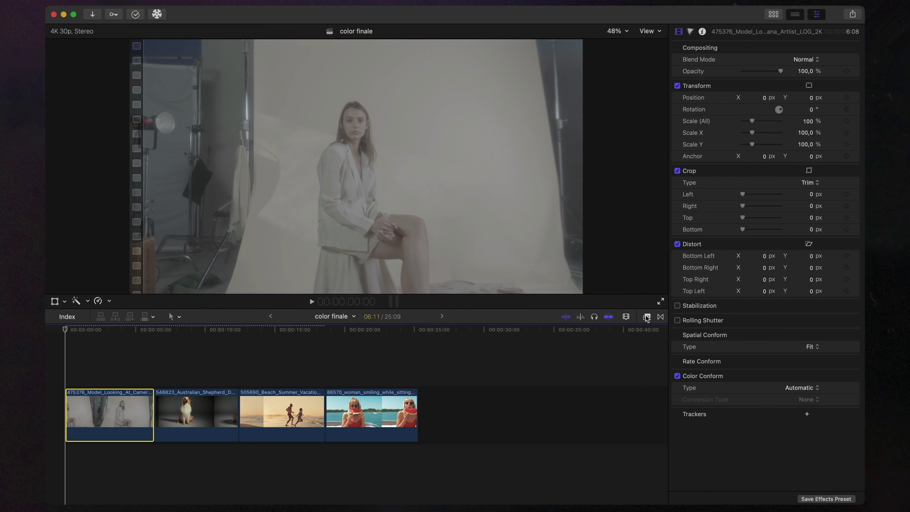
# Show the Effects browser with the installed Color Finale effects.
pyautogui.click(646, 317)
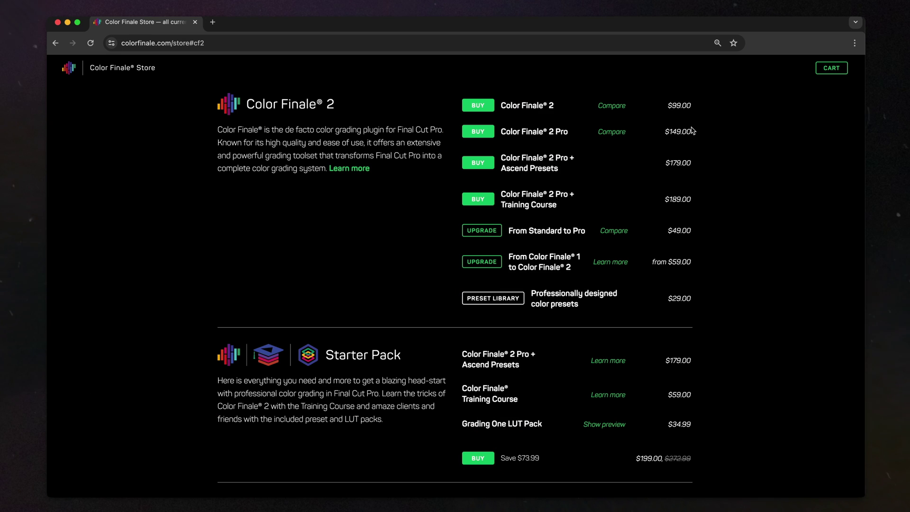
# Start the Standard-to-Pro upgrade in the Color Finale store.
pyautogui.click(497, 236)
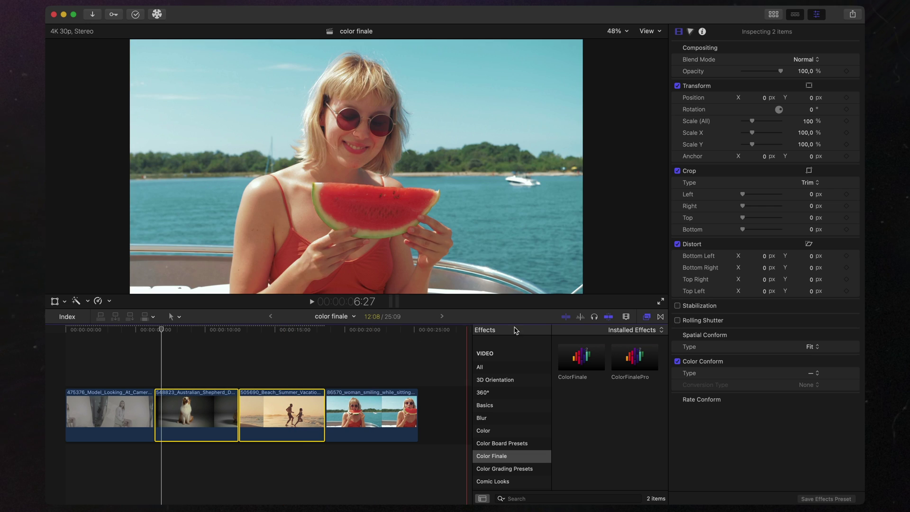
# Apply ColorFinalePro to the clips, lower the beach clip's exposure and paste its attributes onto the woman clip.
pyautogui.click(633, 360)
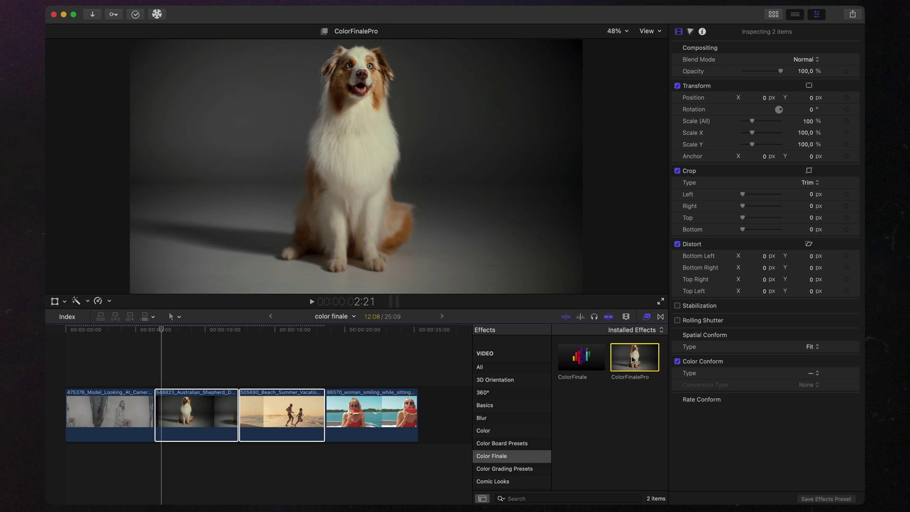
pyautogui.doubleClick(632, 360)
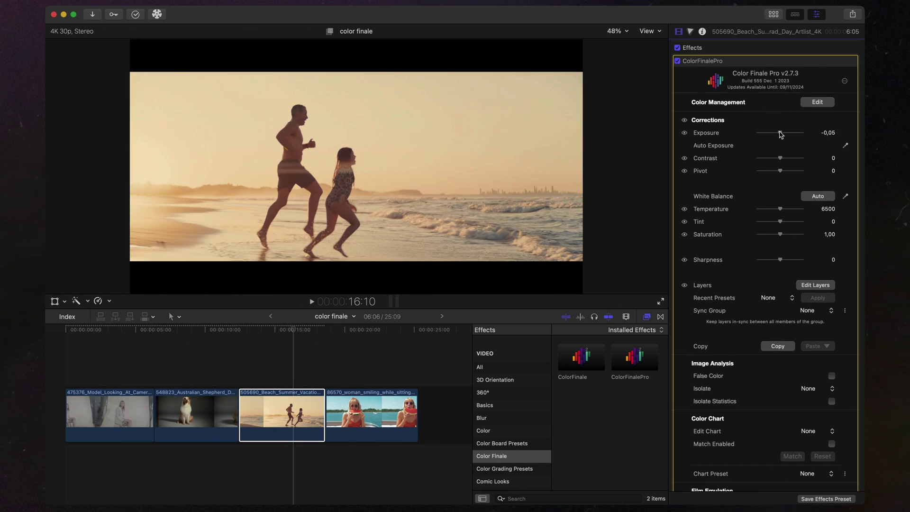
pyautogui.moveTo(780, 133); pyautogui.dragTo(783, 159)
pyautogui.press('cmd+c')
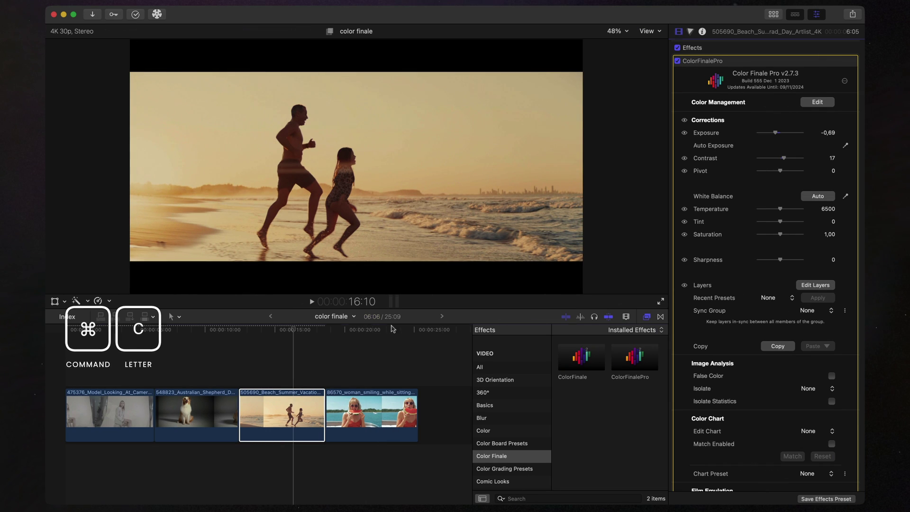
pyautogui.click(311, 411)
pyautogui.click(378, 412)
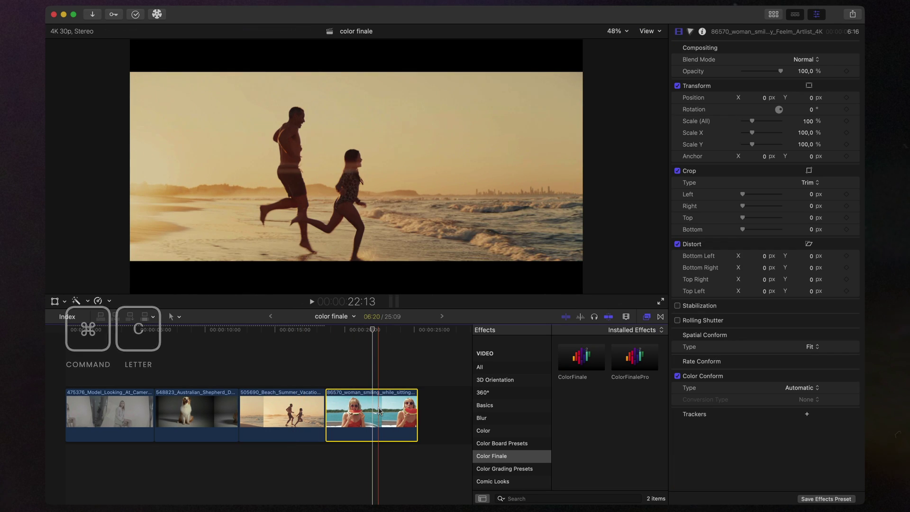
pyautogui.press('cmd+shift+v')
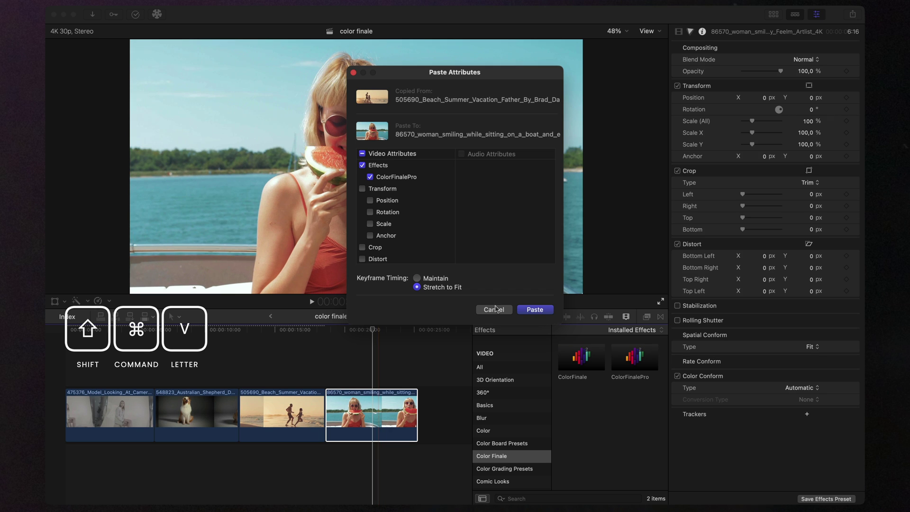
pyautogui.click(534, 308)
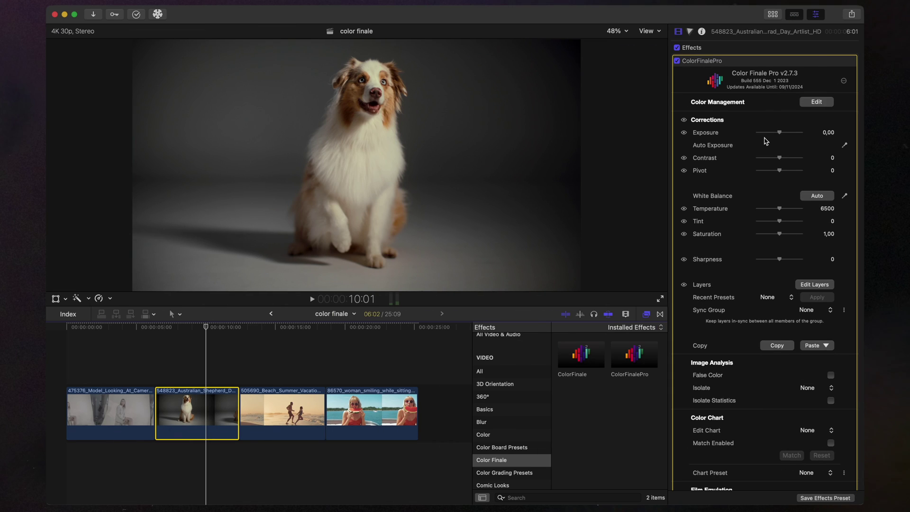
# Darken, add contrast and cool the dog clip, then paste those Color Finale settings onto the woman clip.
pyautogui.moveTo(783, 134); pyautogui.dragTo(784, 158)
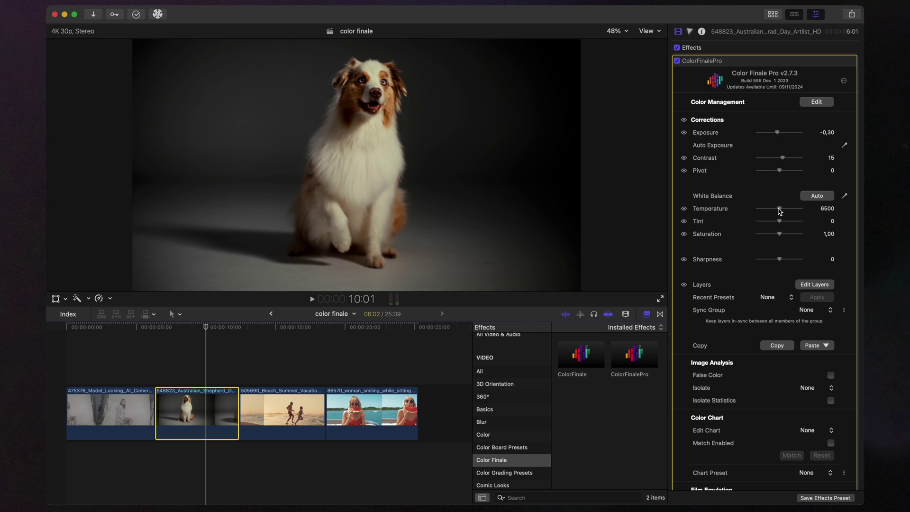
pyautogui.moveTo(780, 209); pyautogui.dragTo(773, 208)
pyautogui.click(796, 404)
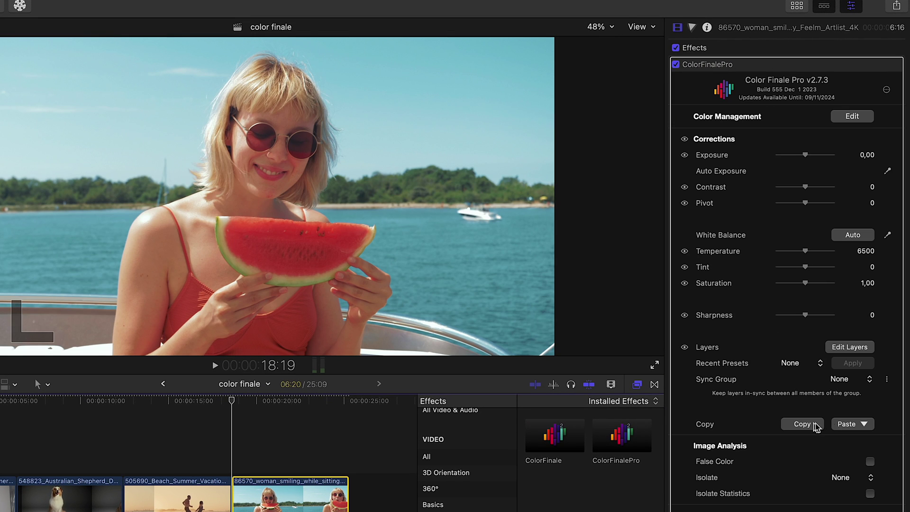
pyautogui.click(862, 424)
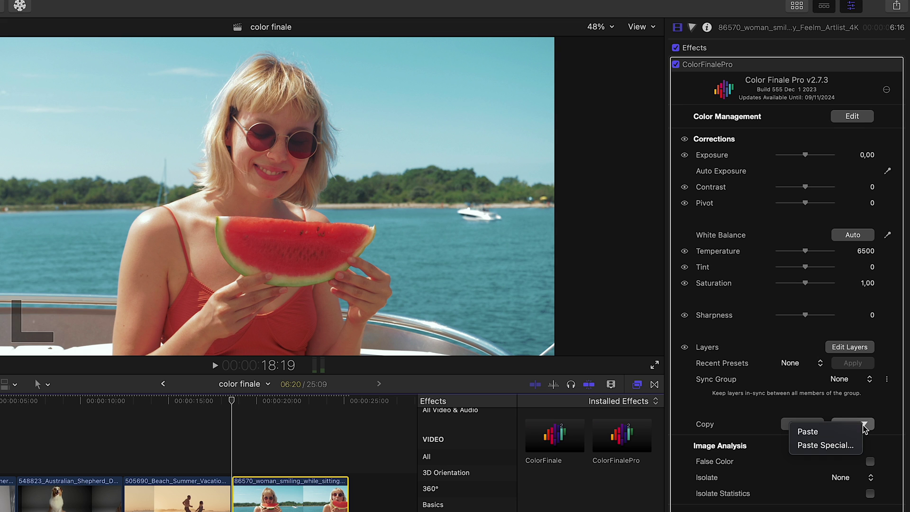
pyautogui.click(807, 432)
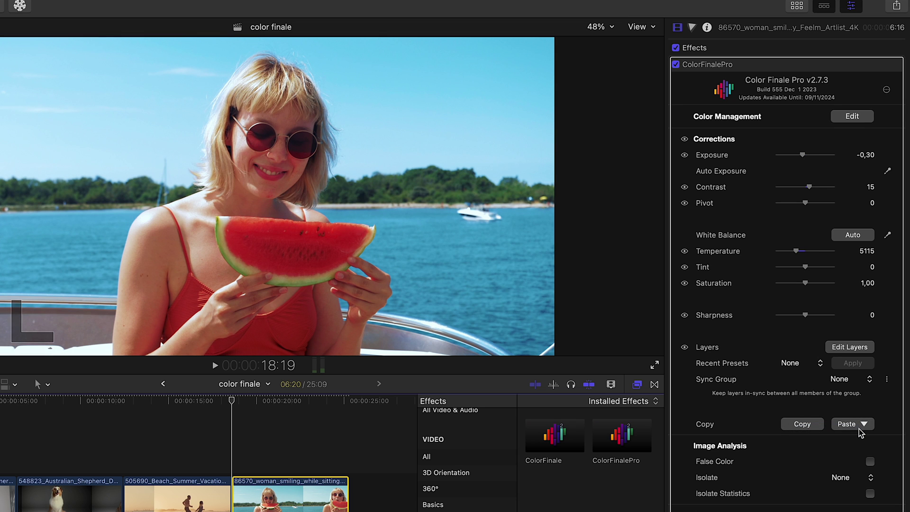
pyautogui.click(858, 429)
pyautogui.click(859, 442)
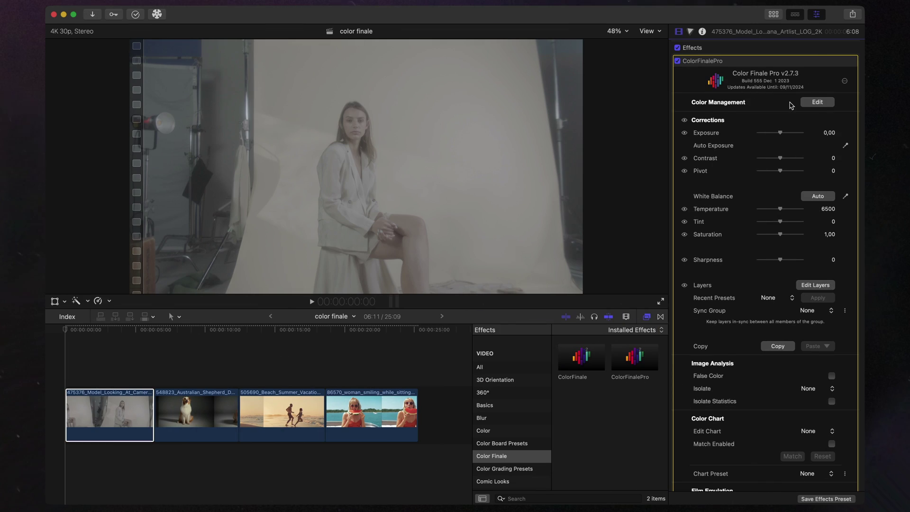
# Set color management to ACES profile with SLog3 input and Rec709 100nits output.
pyautogui.click(817, 101)
pyautogui.click(807, 150)
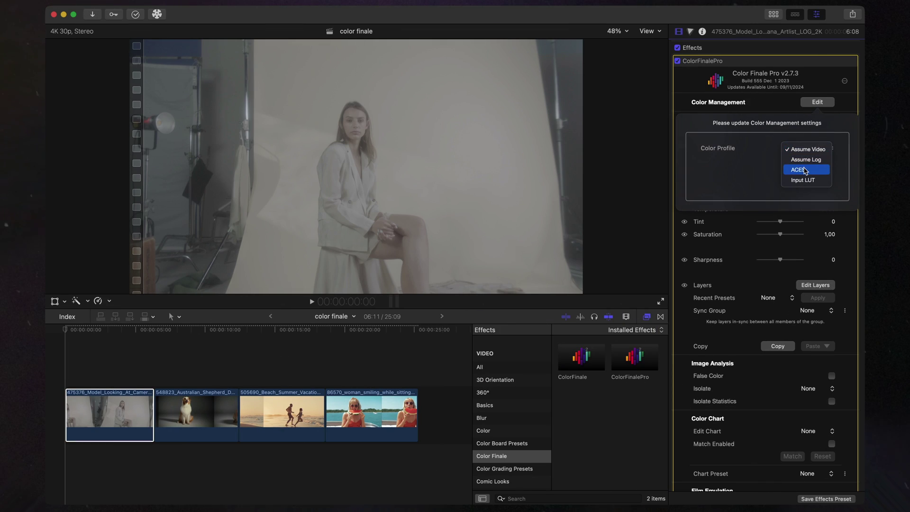
pyautogui.click(795, 171)
pyautogui.click(732, 211)
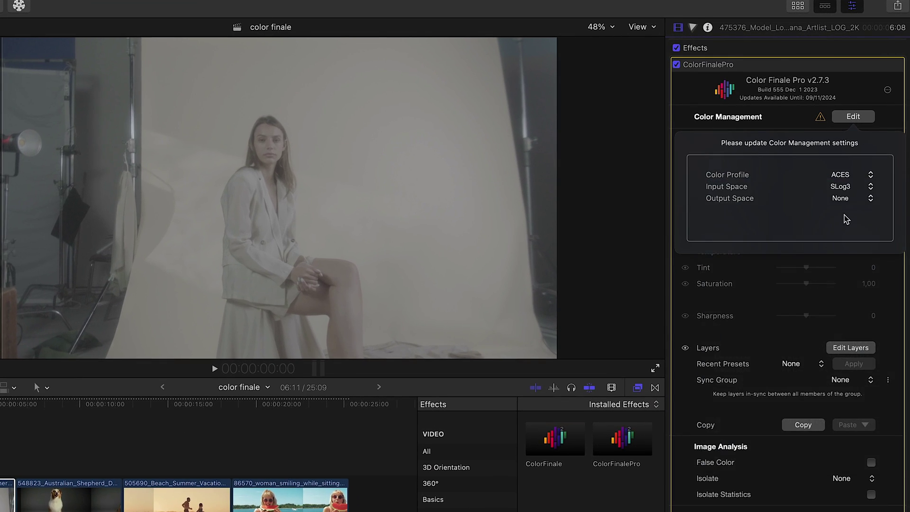
pyautogui.click(811, 171)
pyautogui.click(827, 238)
pyautogui.click(797, 123)
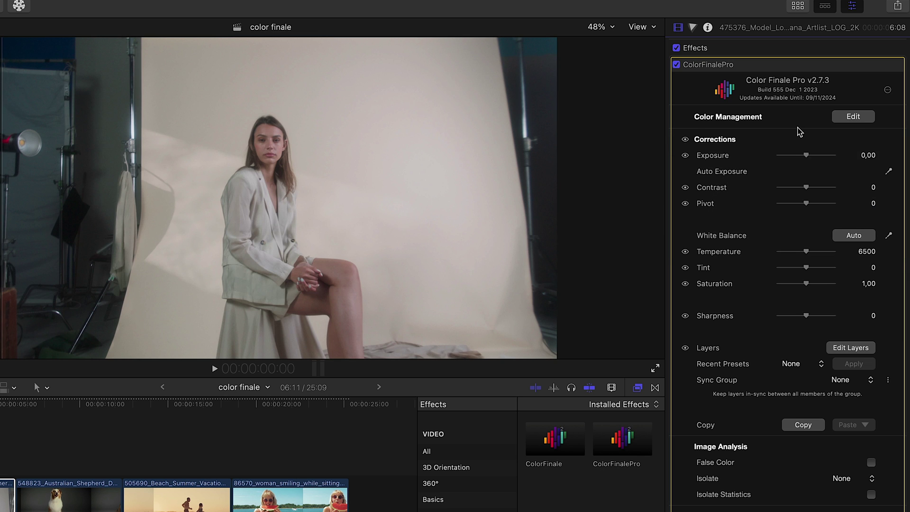
# Lower exposure, raise contrast, auto-balance white and boost saturation to 1,13 on the studio clip.
pyautogui.moveTo(807, 156); pyautogui.dragTo(804, 155)
pyautogui.moveTo(807, 188); pyautogui.dragTo(809, 188)
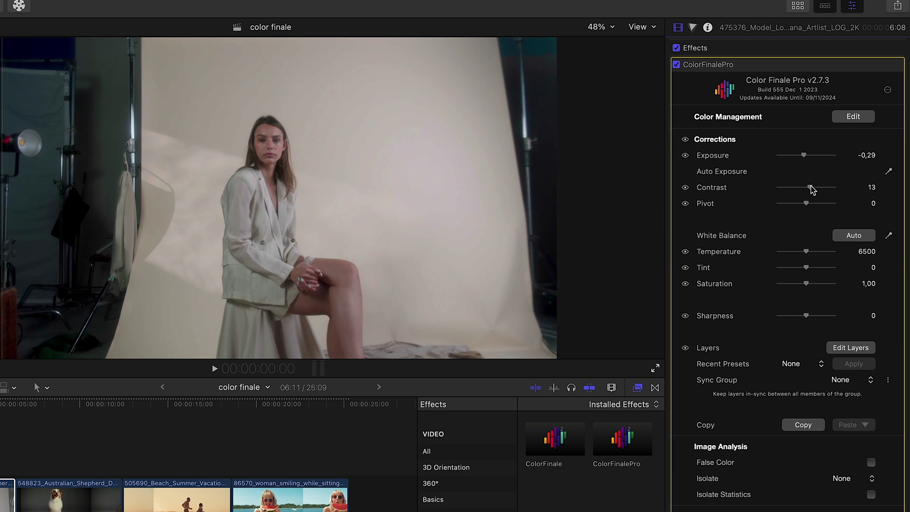
pyautogui.click(854, 237)
pyautogui.moveTo(809, 286); pyautogui.dragTo(813, 287)
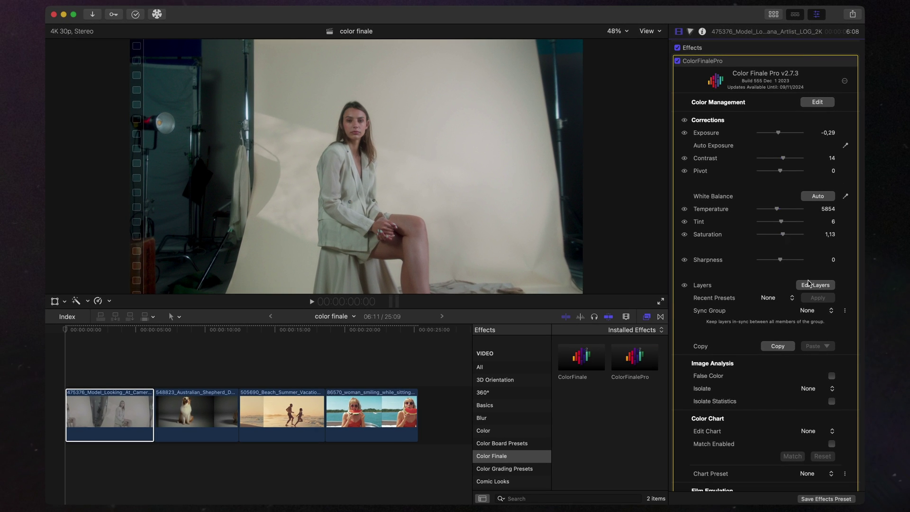
pyautogui.click(815, 284)
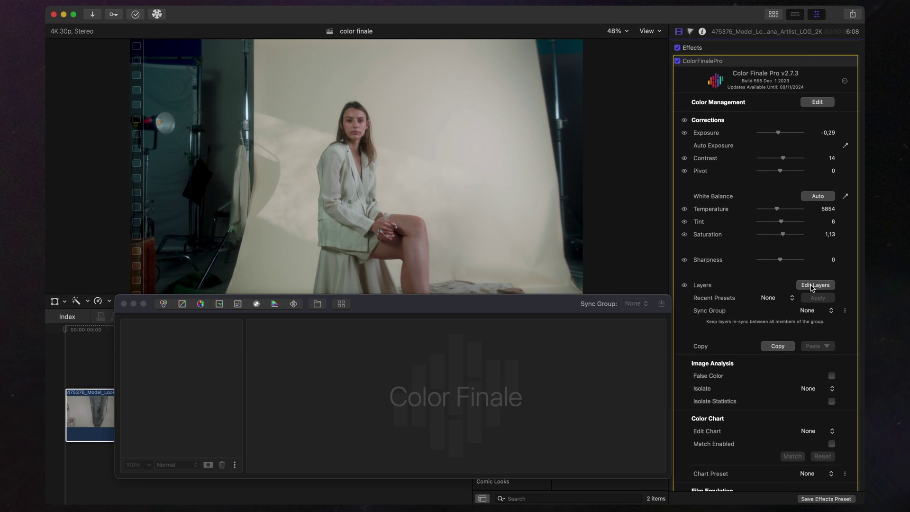
pyautogui.click(162, 306)
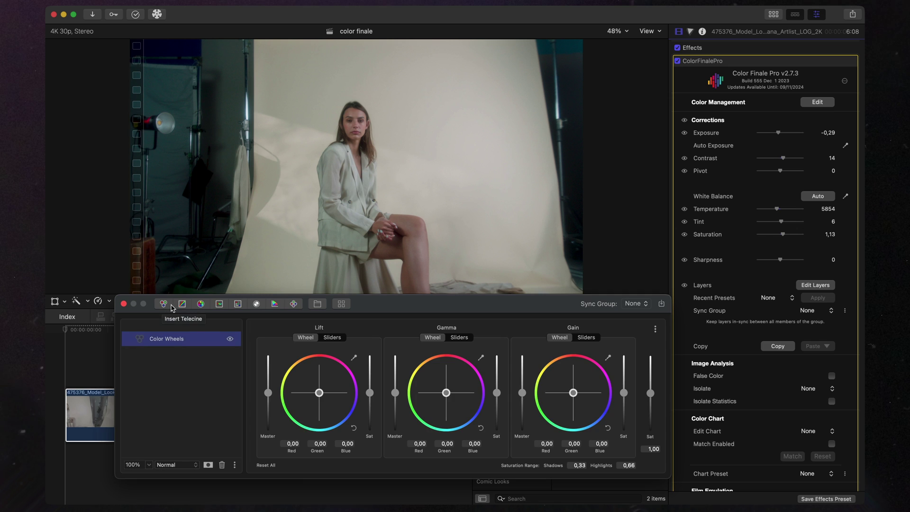
pyautogui.click(219, 305)
pyautogui.click(218, 307)
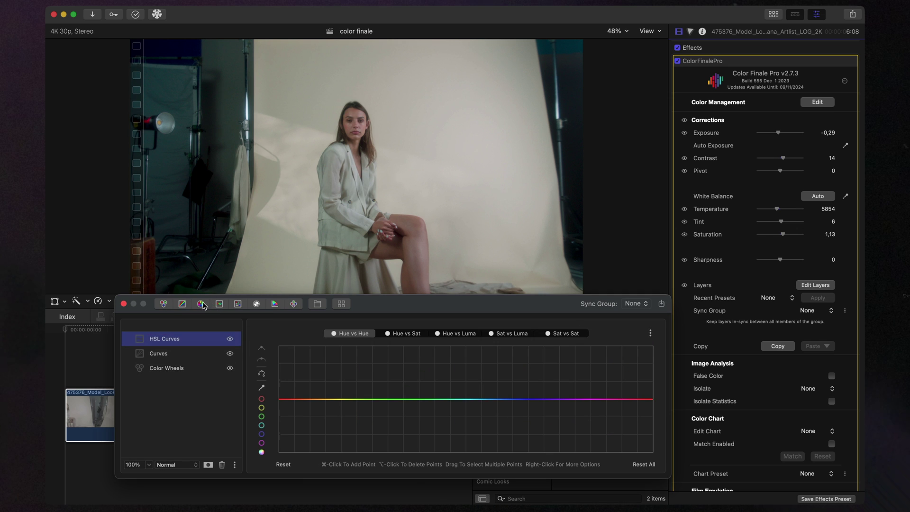
pyautogui.click(202, 306)
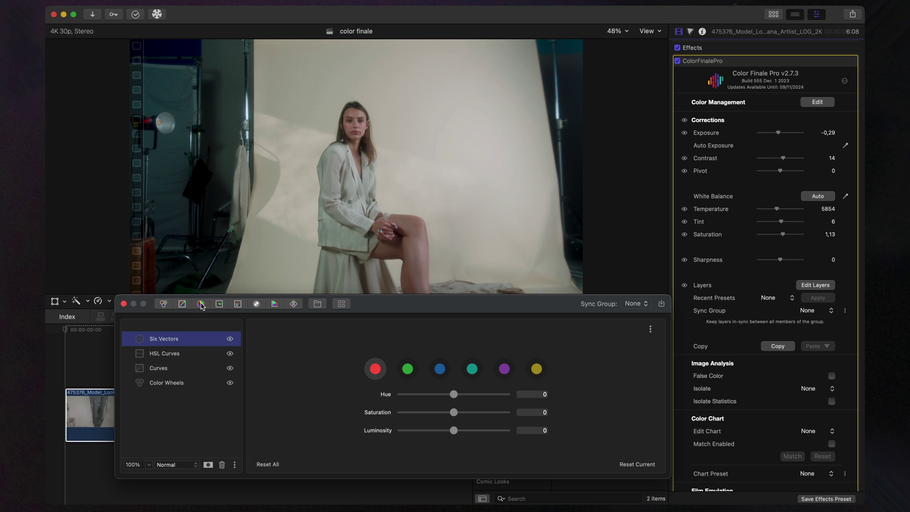
pyautogui.click(239, 305)
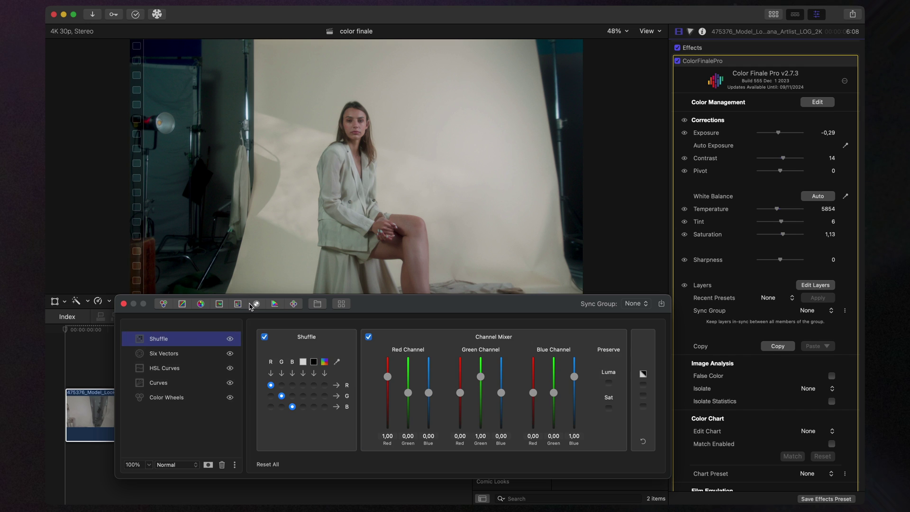
pyautogui.click(275, 304)
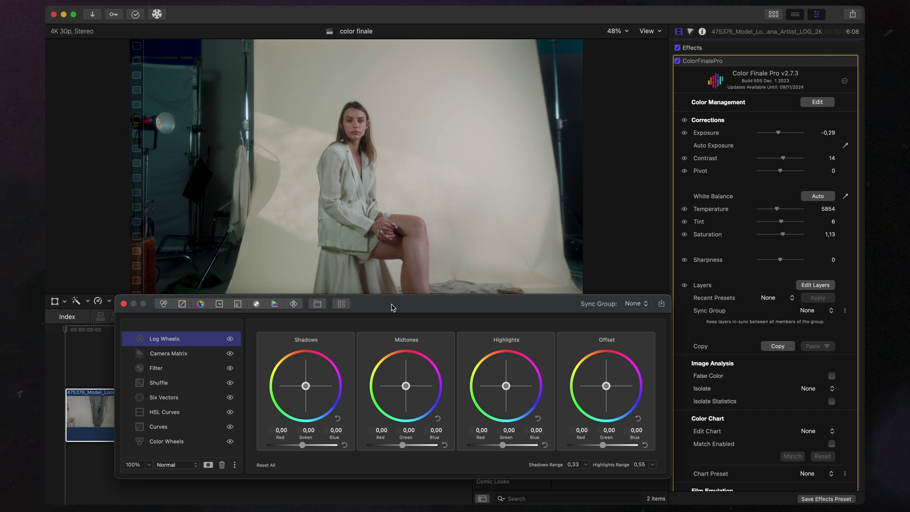
pyautogui.moveTo(392, 307); pyautogui.dragTo(369, 273)
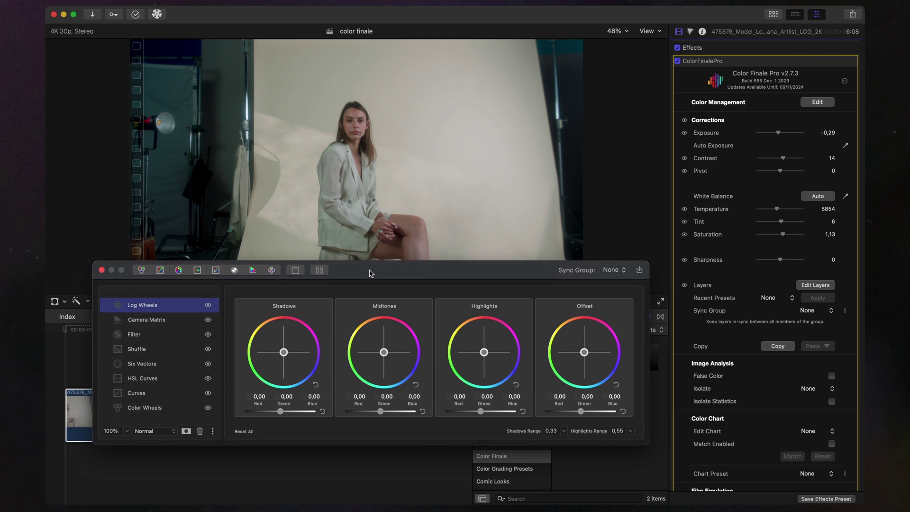
pyautogui.moveTo(370, 260); pyautogui.dragTo(378, 279)
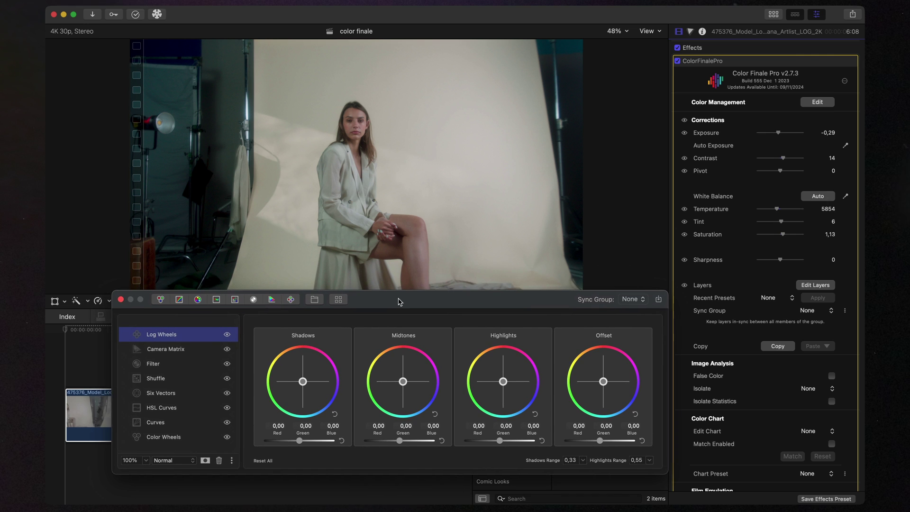
pyautogui.moveTo(380, 272); pyautogui.dragTo(399, 302)
# Add a rectangle mask to the Log Wheels layer positioned over the model's face.
pyautogui.click(207, 461)
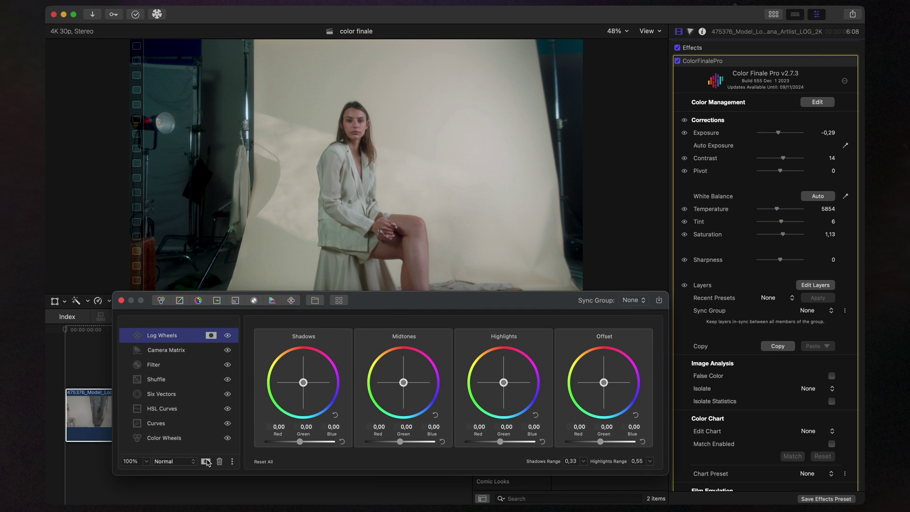
pyautogui.click(211, 336)
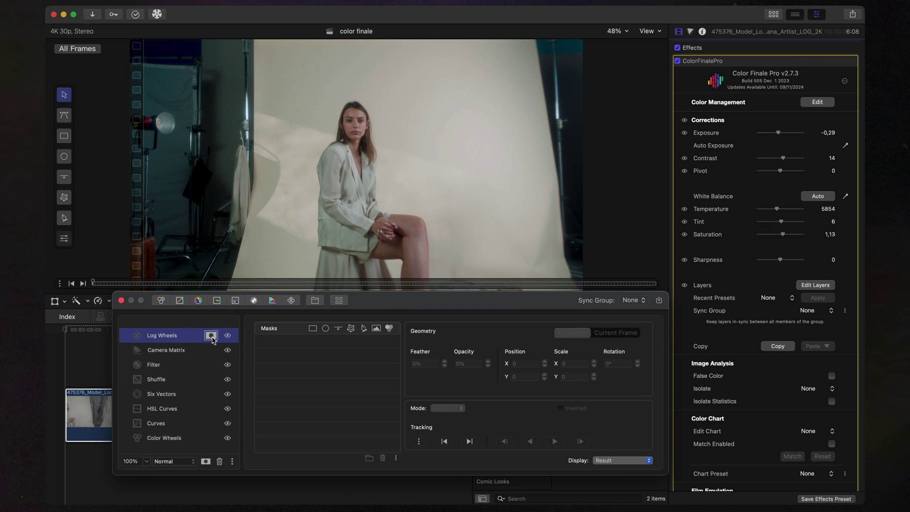
pyautogui.click(312, 331)
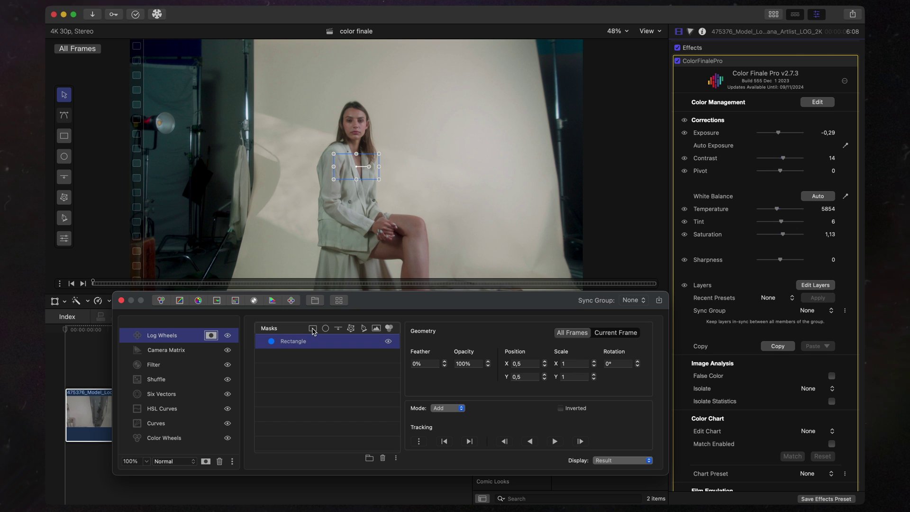
pyautogui.moveTo(381, 152); pyautogui.dragTo(363, 134)
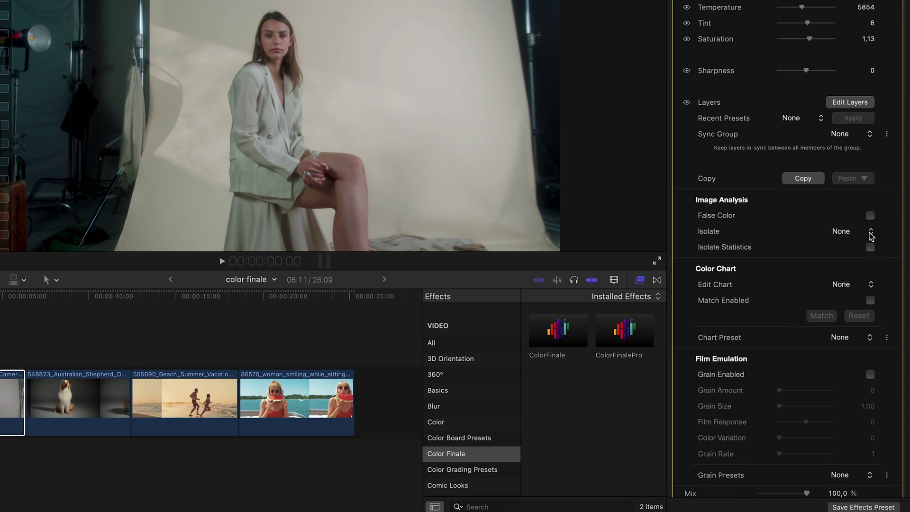
# Leave isolation at None and briefly view the image in false color.
pyautogui.click(831, 277)
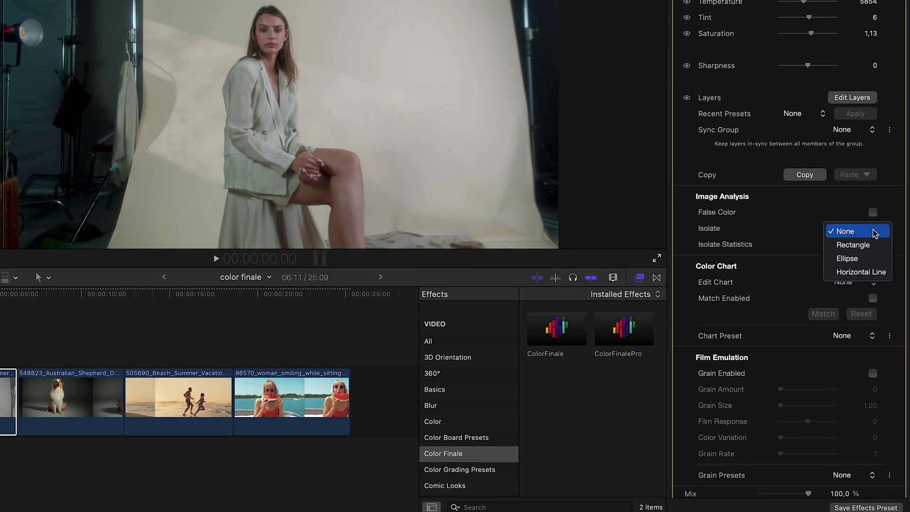
pyautogui.click(874, 234)
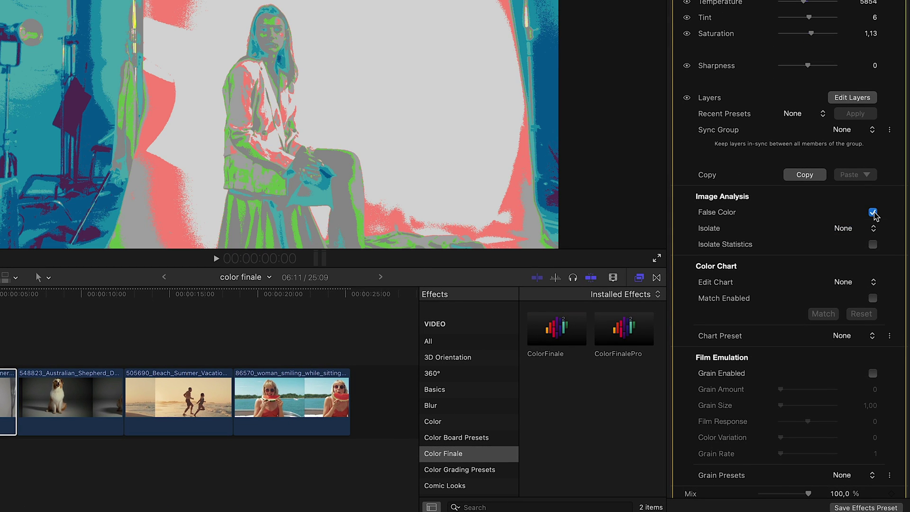
pyautogui.click(873, 212)
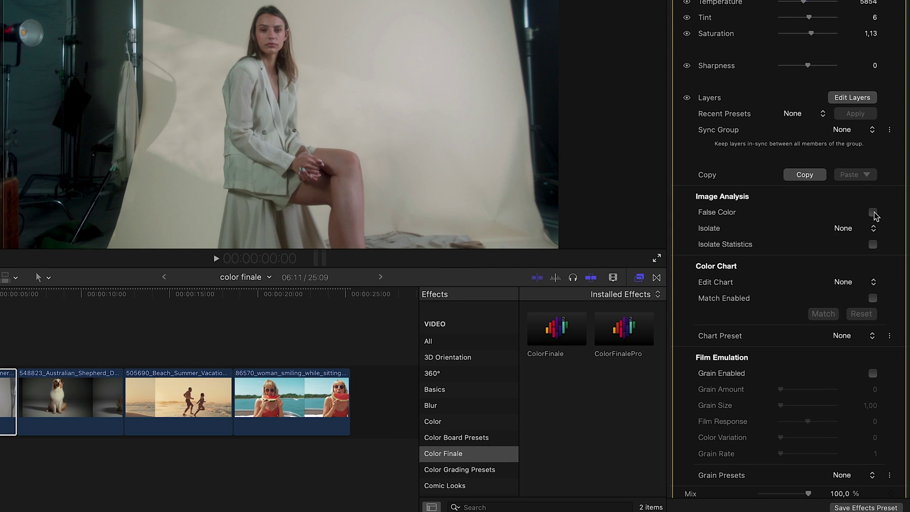
pyautogui.click(873, 282)
pyautogui.scroll(-3, 873, 284)
# Enable film grain with amount 28 and size 8,61, and compare at a lower mix.
pyautogui.click(873, 302)
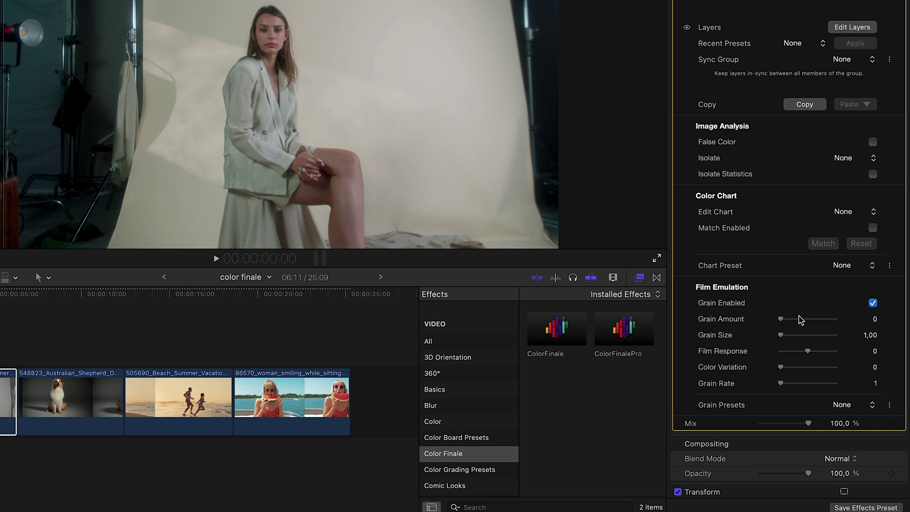
pyautogui.click(796, 319)
pyautogui.click(803, 335)
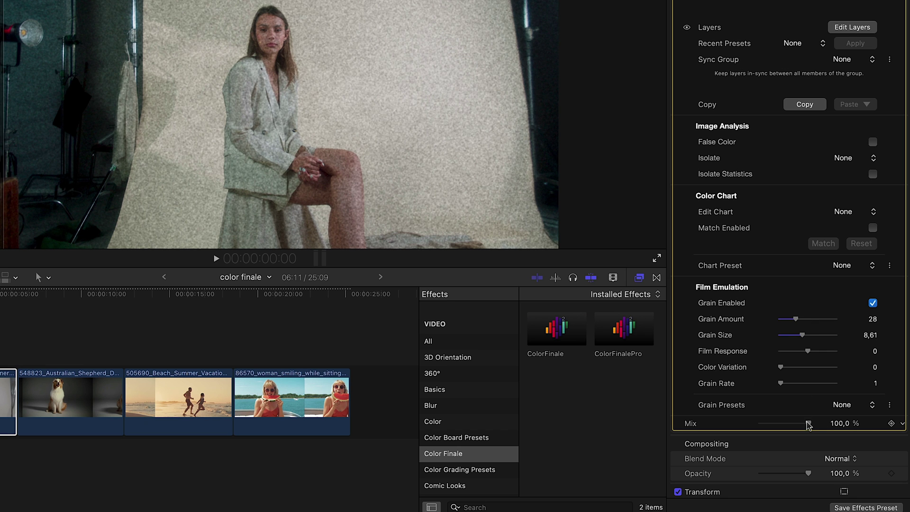
pyautogui.moveTo(808, 424)
pyautogui.mouseDown()
pyautogui.moveTo(752, 424)
pyautogui.moveTo(813, 424)
pyautogui.mouseUp()
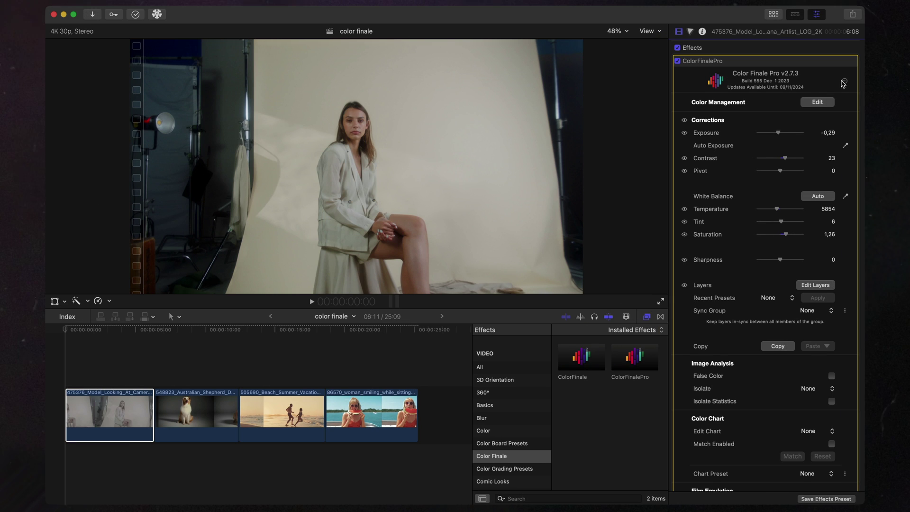
# Check the LUT search folders, apply the grading_colorfinale_21_skyline LUT layer and compare it on/off.
pyautogui.click(844, 82)
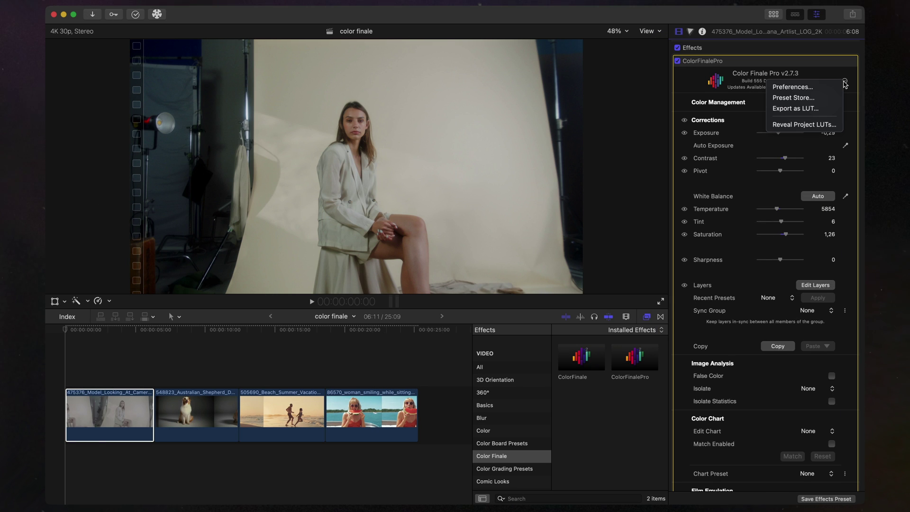
pyautogui.click(841, 86)
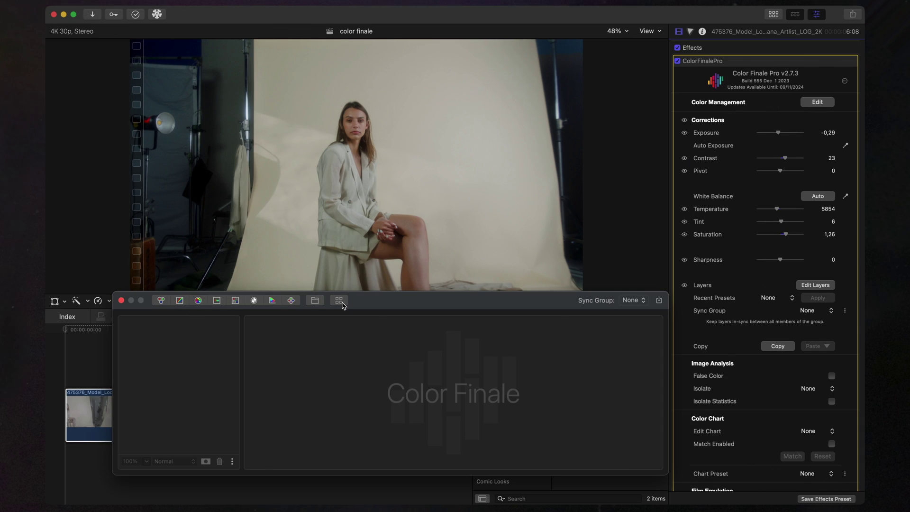
pyautogui.click(341, 302)
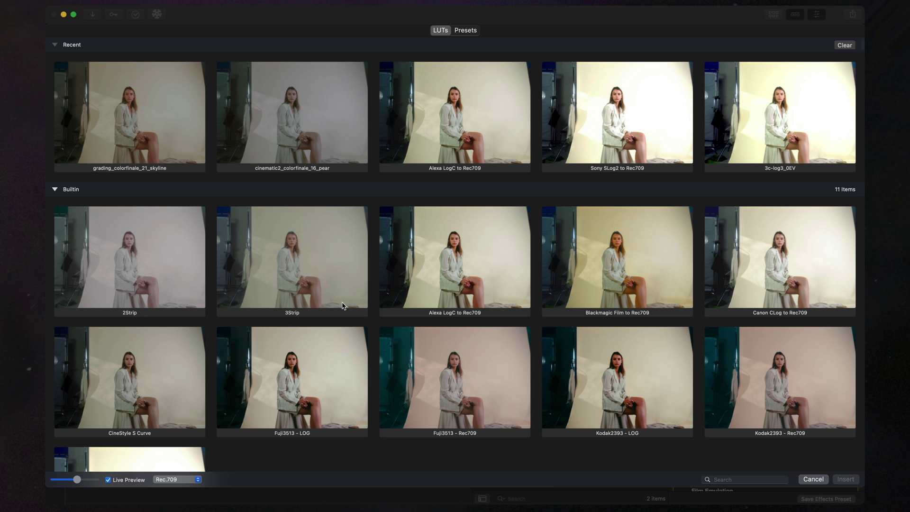
pyautogui.doubleClick(165, 148)
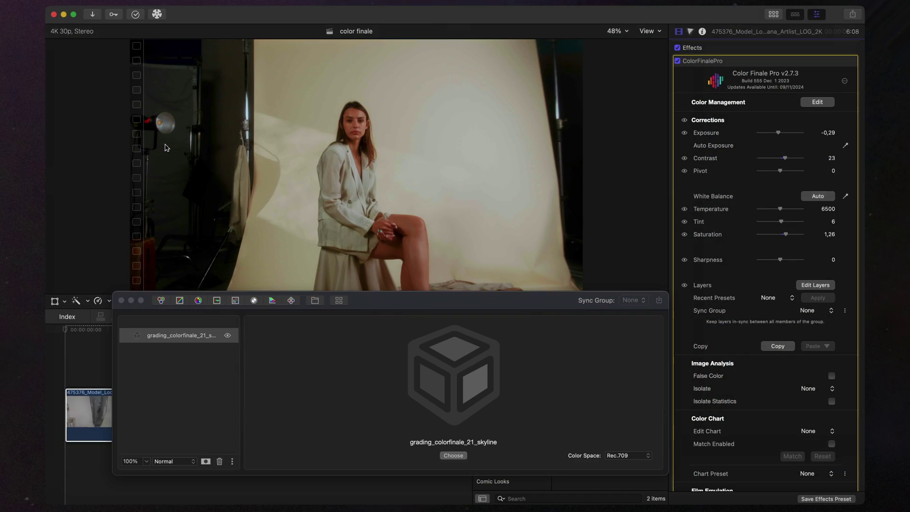
pyautogui.click(228, 337)
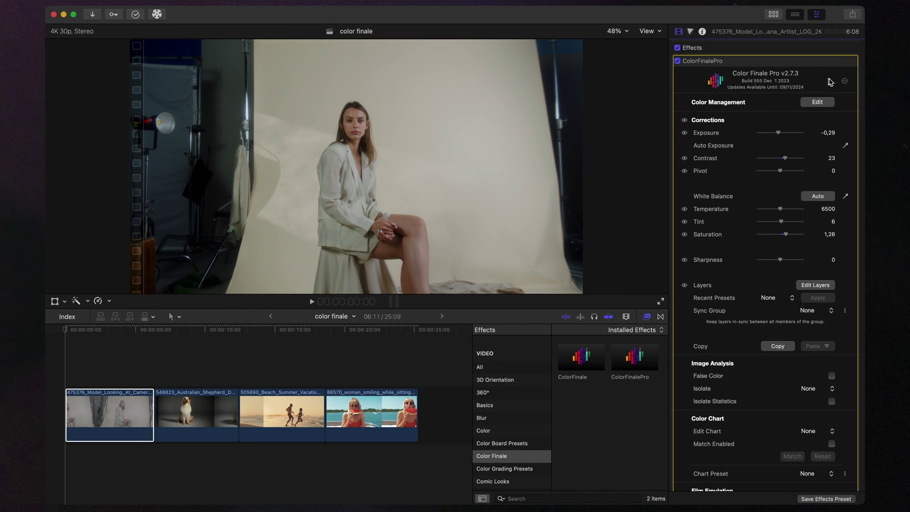
# Install the built-in preset collection from the Color Finale Preset Loader.
pyautogui.click(845, 82)
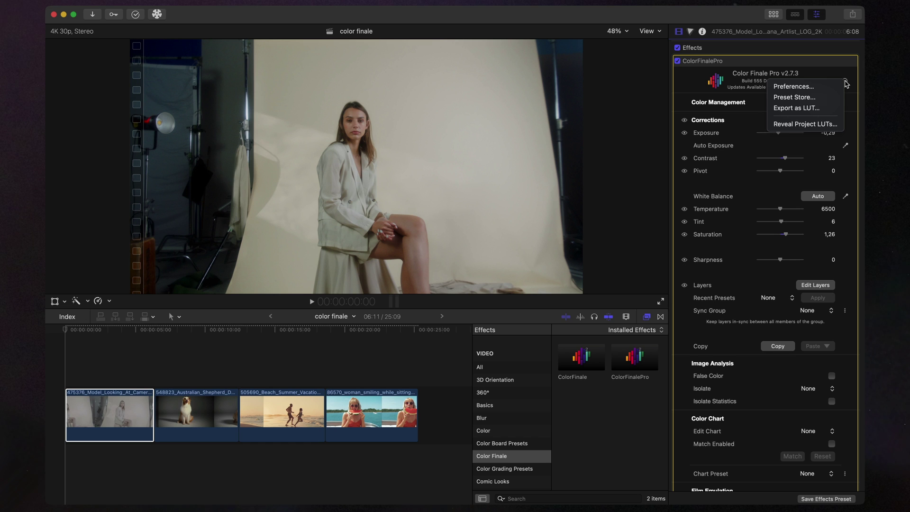
pyautogui.click(836, 97)
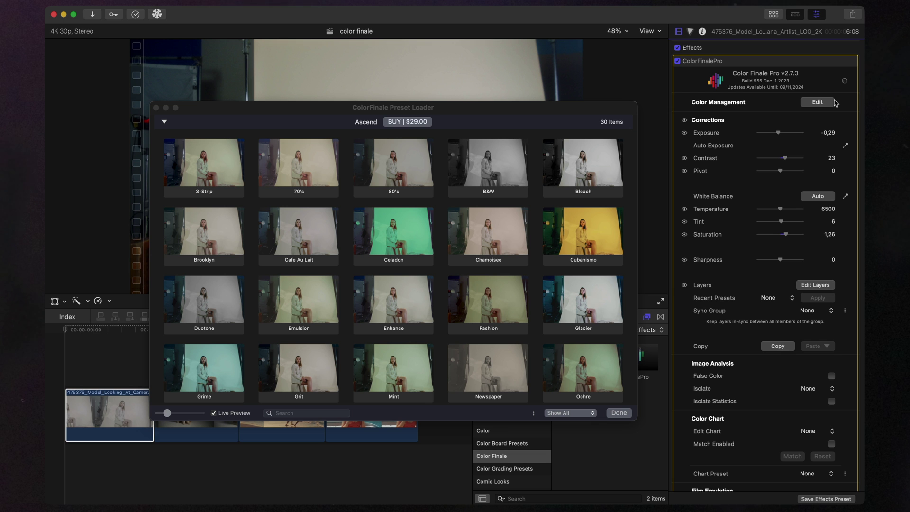
pyautogui.scroll(-3, 563, 225)
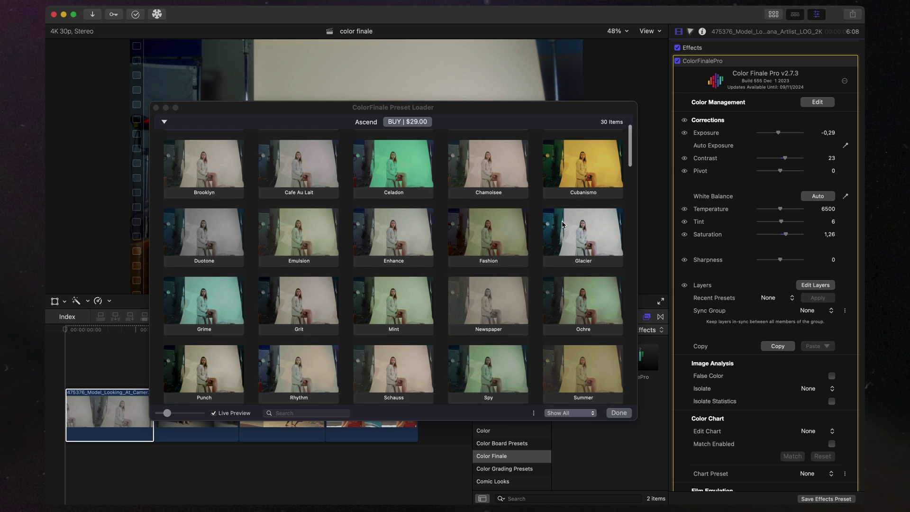
pyautogui.scroll(-5, 562, 225)
pyautogui.scroll(-3, 562, 225)
pyautogui.scroll(-2, 562, 226)
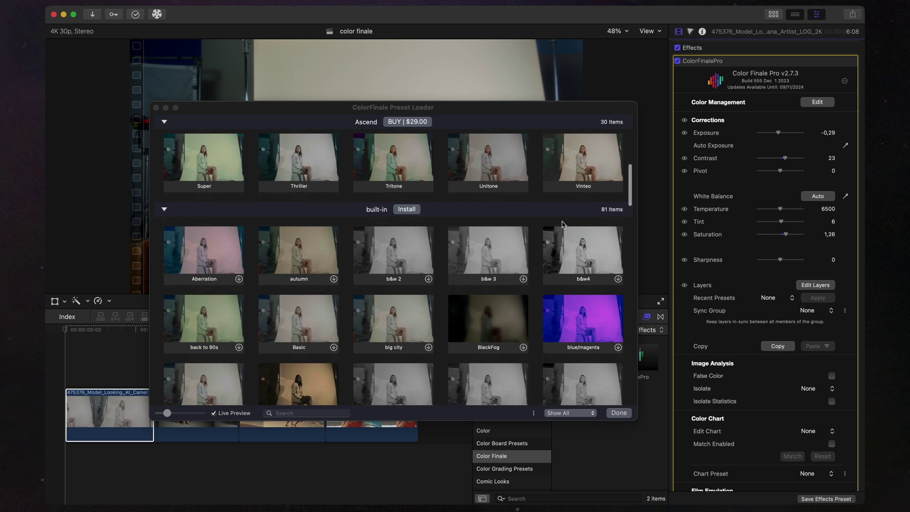
pyautogui.scroll(-1, 562, 225)
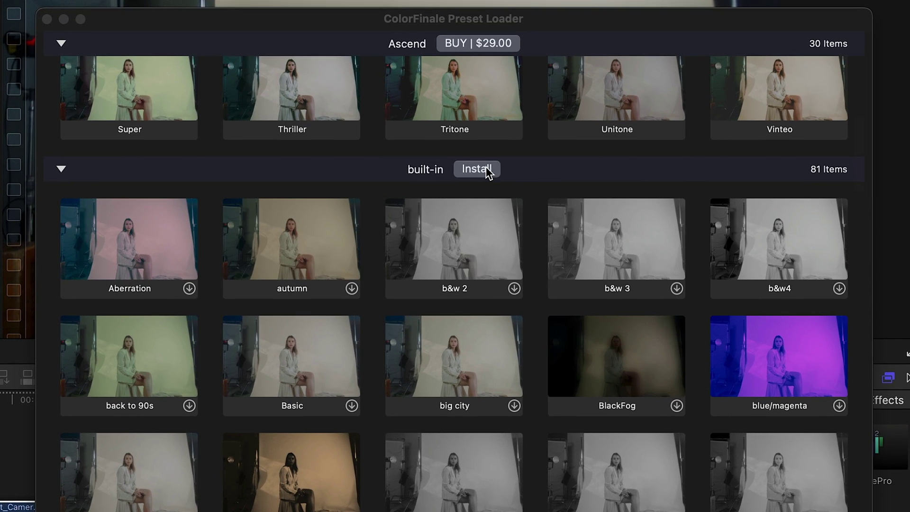
pyautogui.click(413, 194)
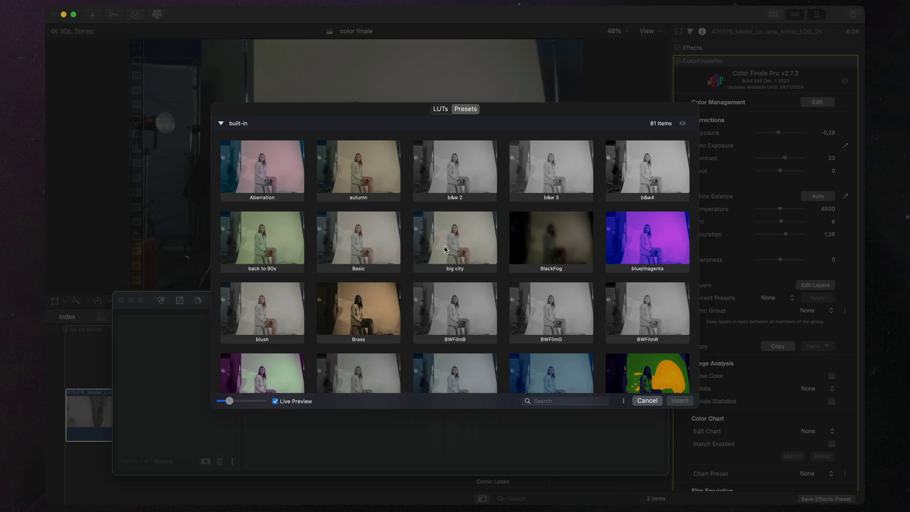
# Add the big city preset as a layer group and expand it to reveal its HSL Curves and Color Wheels layers.
pyautogui.doubleClick(444, 249)
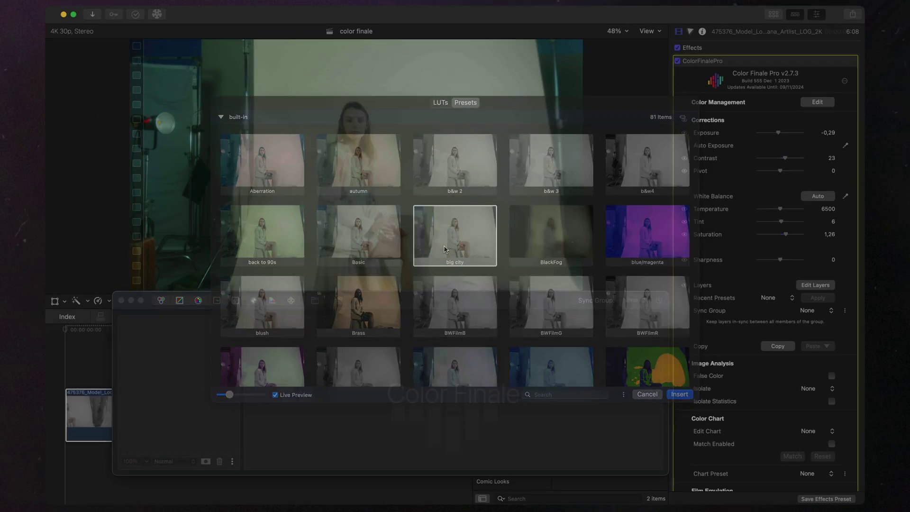
pyautogui.click(127, 337)
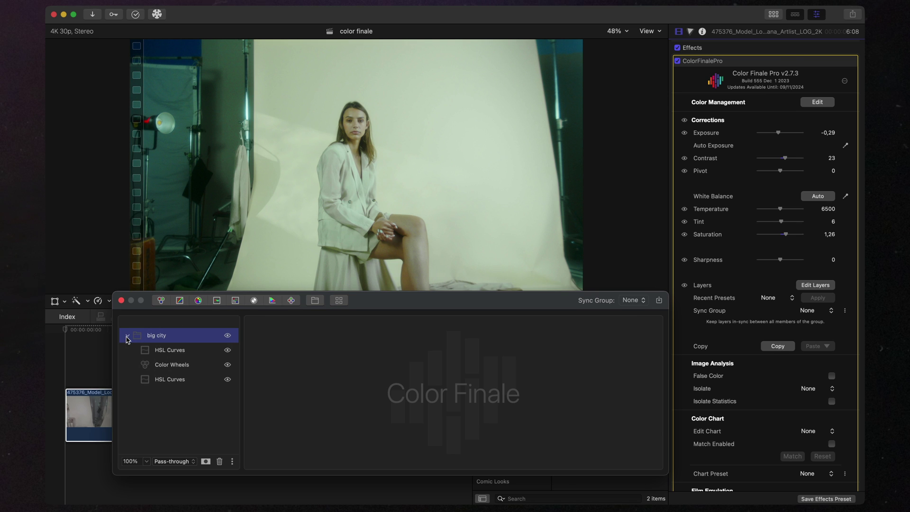